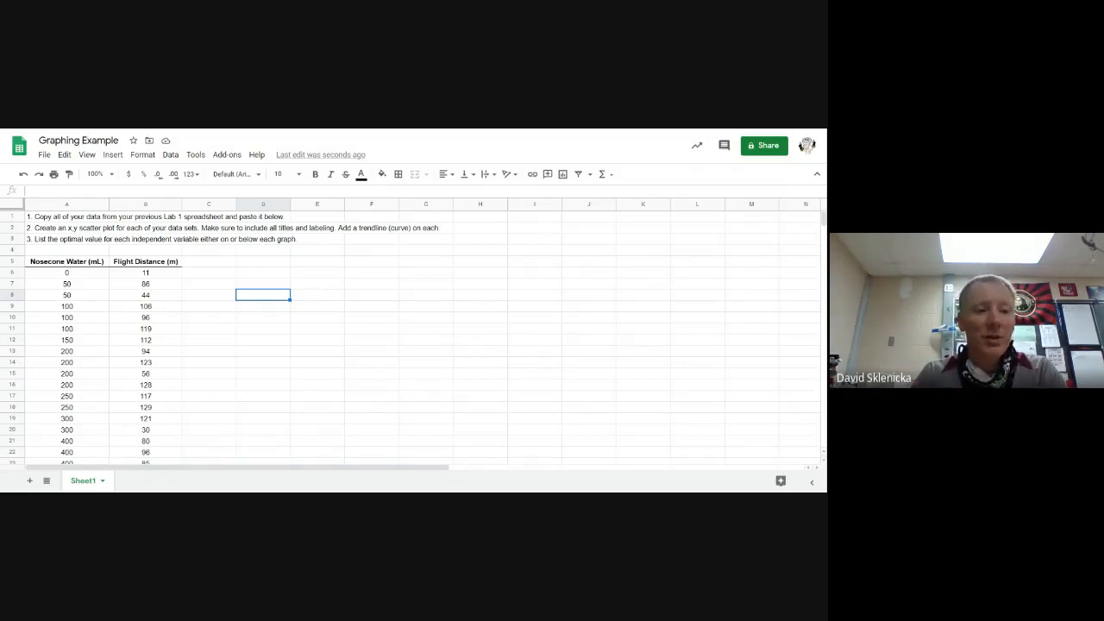
Step: Insert a chart from the nosecone water and flight distance data in A5:B30 and place it beside the data columns
{"action": "left_click_drag", "start_coordinate": [69, 261], "coordinate": [144, 425]}
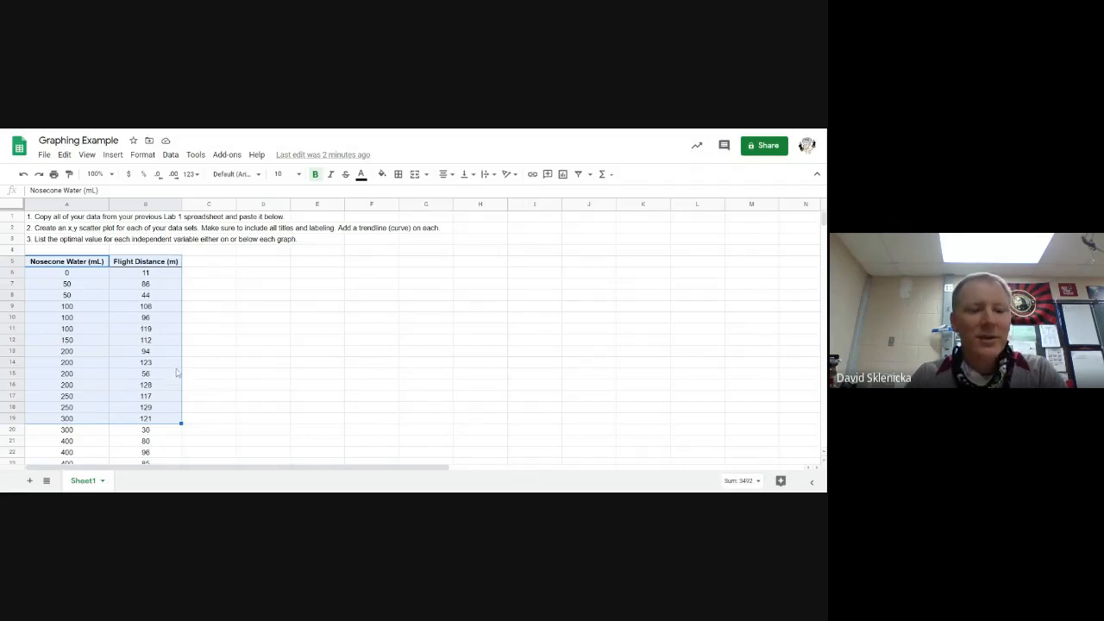
{"action": "scroll", "coordinate": [177, 376], "scroll_direction": "down", "scroll_amount": 3}
{"action": "left_click", "coordinate": [159, 409], "text": "shift"}
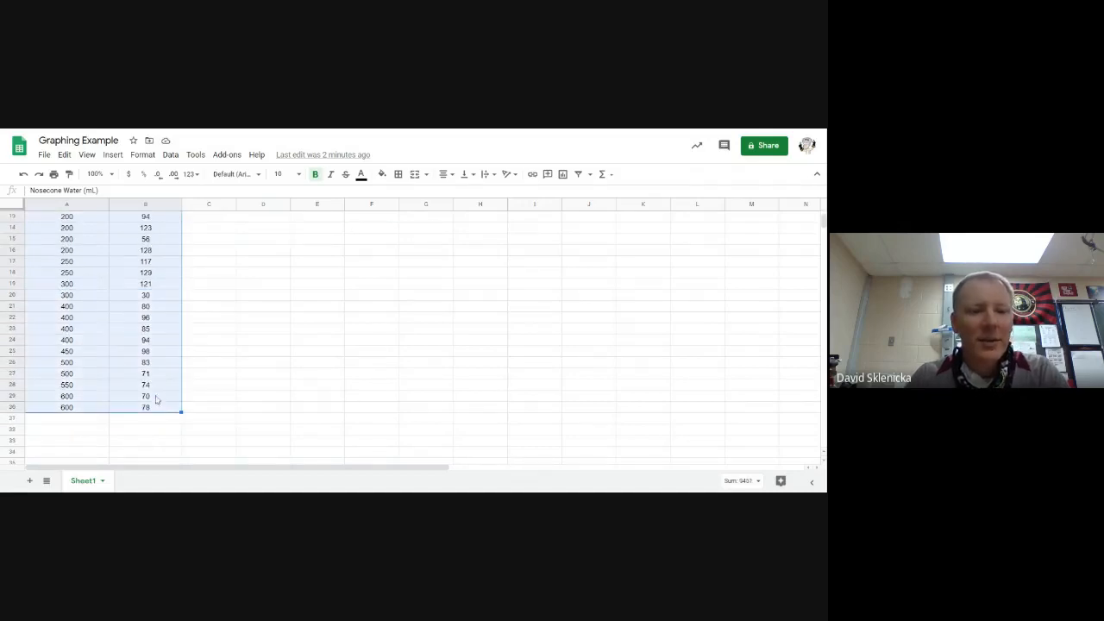
{"action": "scroll", "coordinate": [159, 380], "scroll_direction": "up", "scroll_amount": 4}
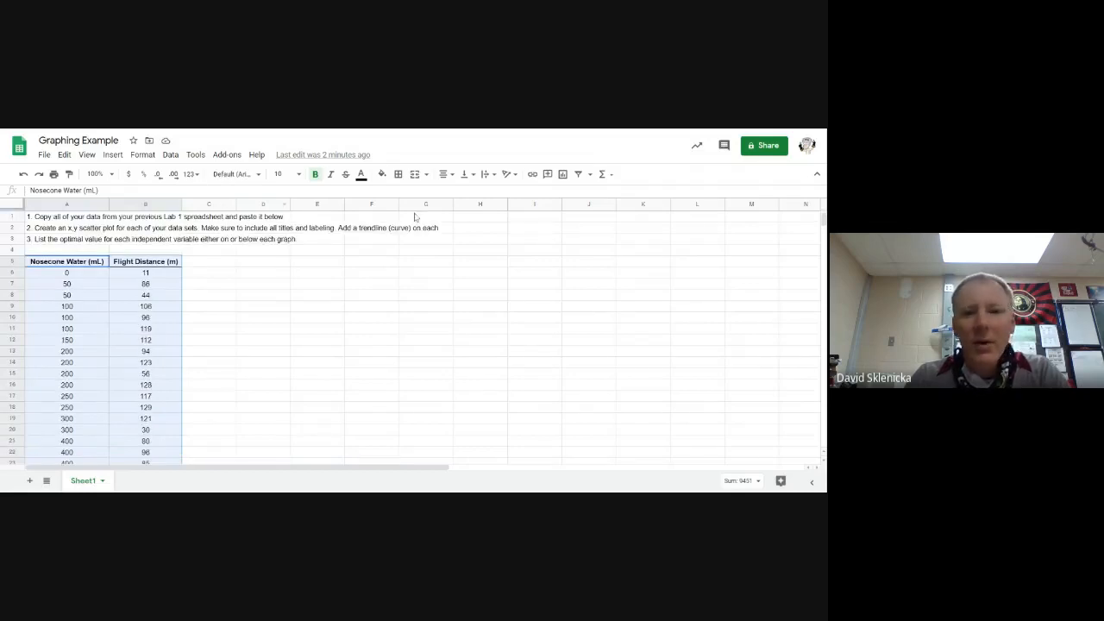
{"action": "left_click", "coordinate": [566, 180]}
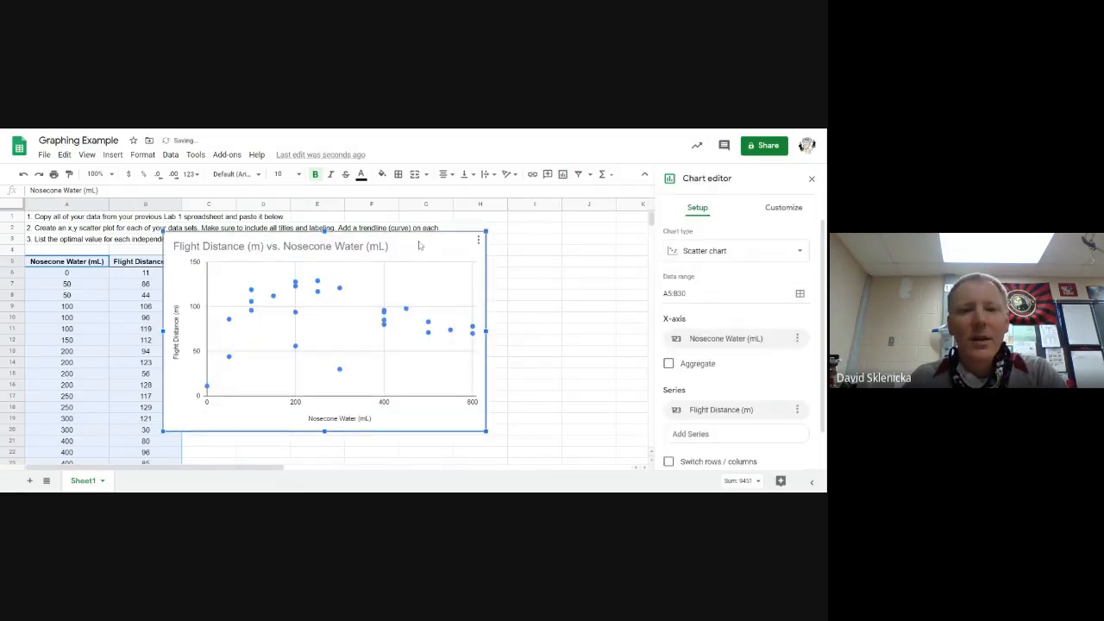
{"action": "left_click_drag", "start_coordinate": [420, 245], "coordinate": [470, 260]}
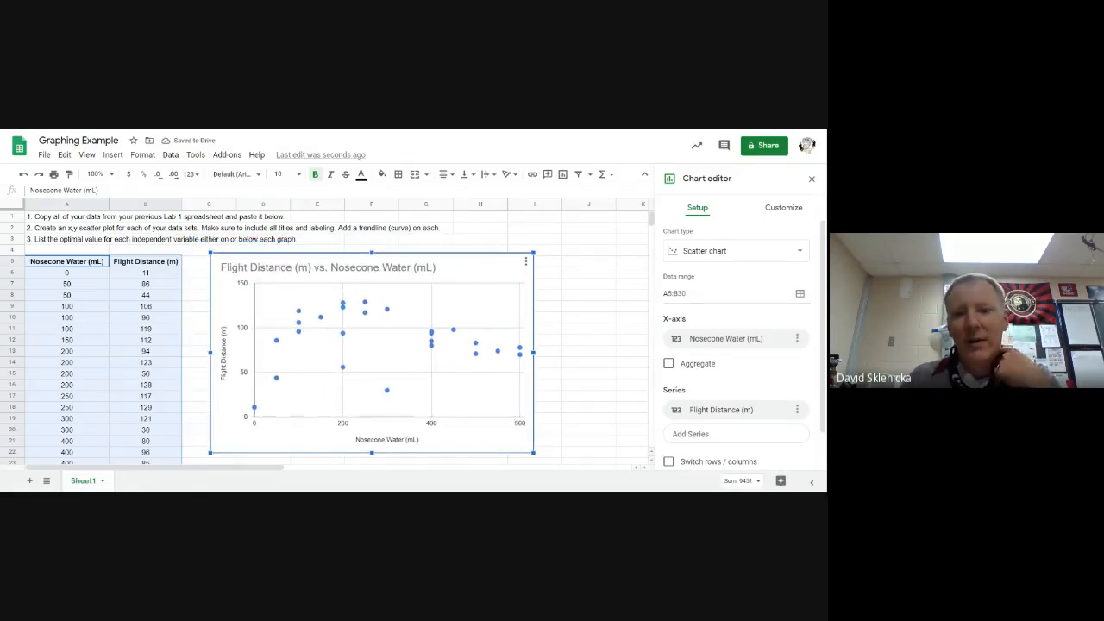
Step: Set the chart type to Scatter chart
{"action": "left_click", "coordinate": [696, 258]}
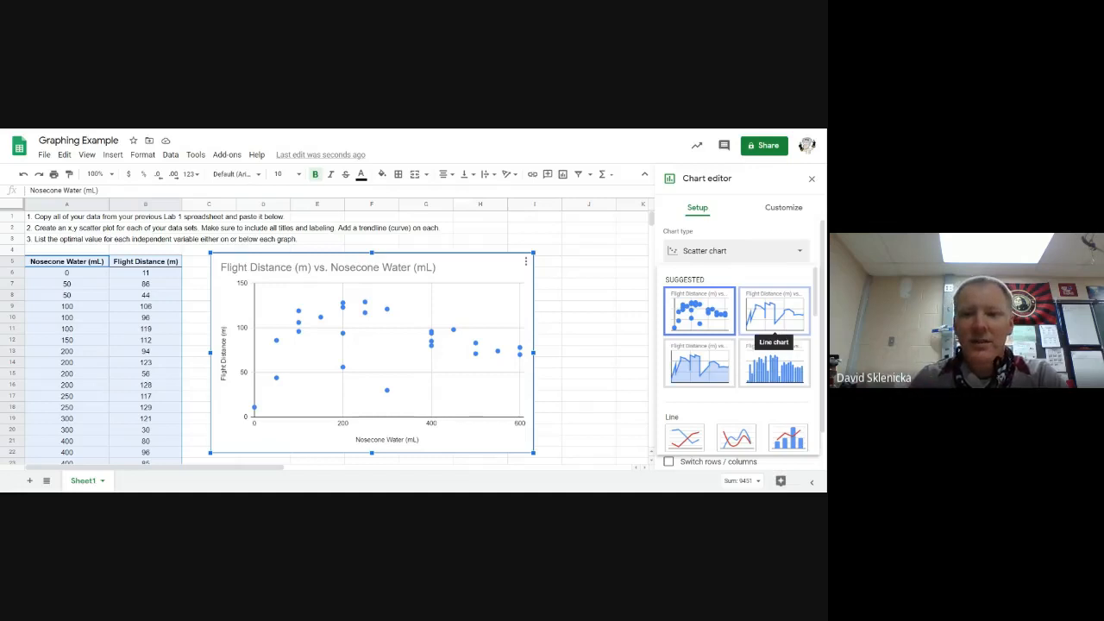
{"action": "scroll", "coordinate": [787, 335], "scroll_direction": "down", "scroll_amount": 3}
{"action": "scroll", "coordinate": [787, 344], "scroll_direction": "down", "scroll_amount": 3}
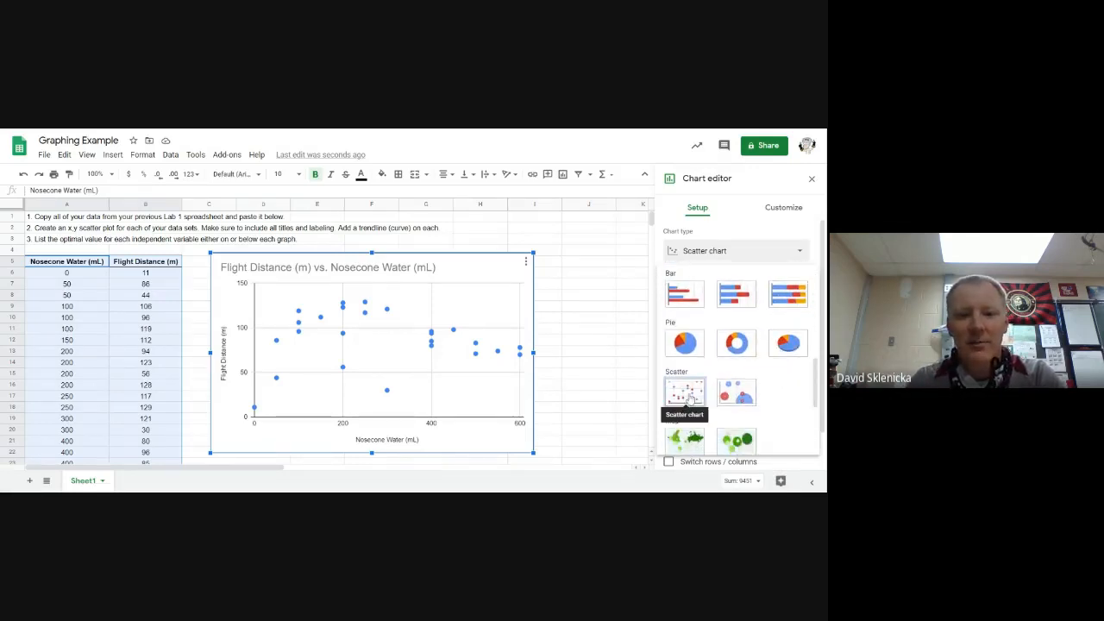
{"action": "left_click", "coordinate": [691, 399]}
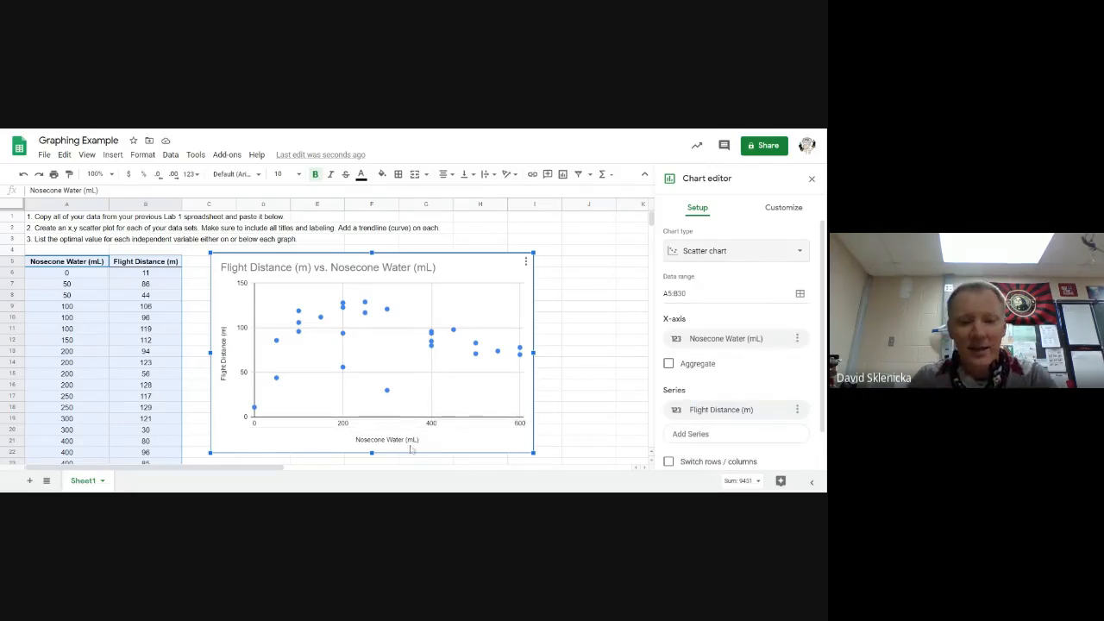
Step: Change the chart title to "How Changing Nosecone Water Affects Rocket Flight Distance"
{"action": "double_click", "coordinate": [265, 269]}
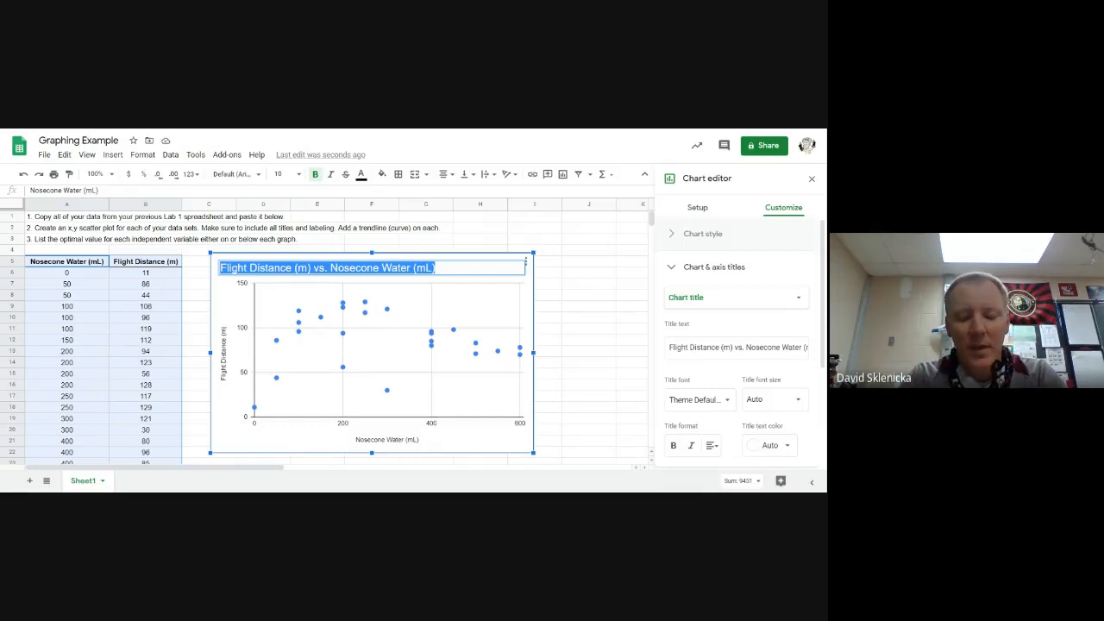
{"action": "type", "text": "How Nose"}
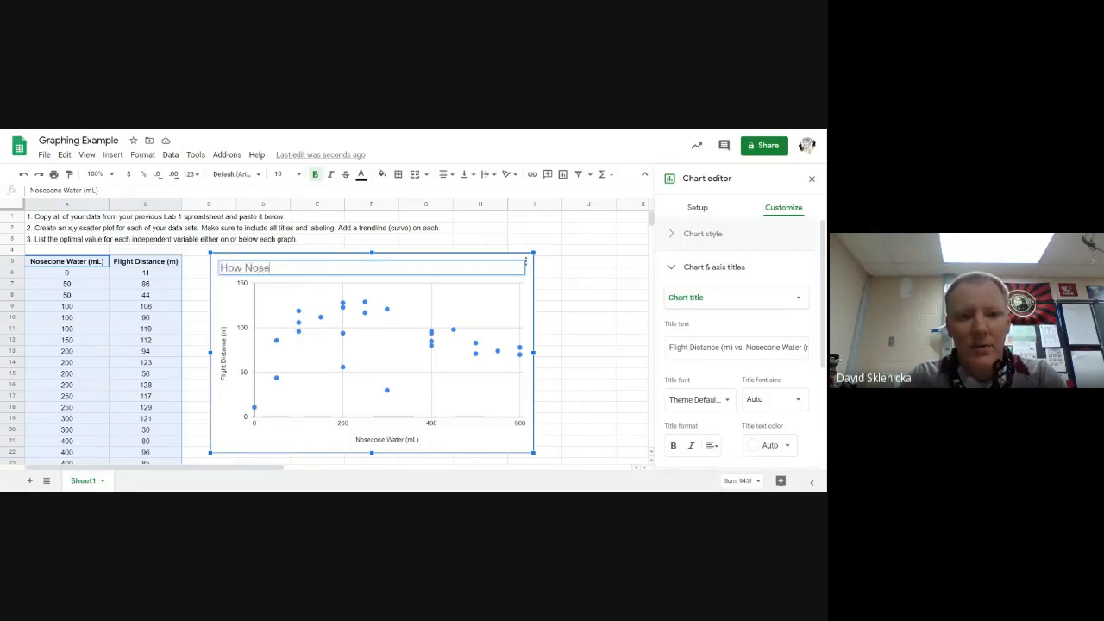
{"action": "type", "text": "cone Water"}
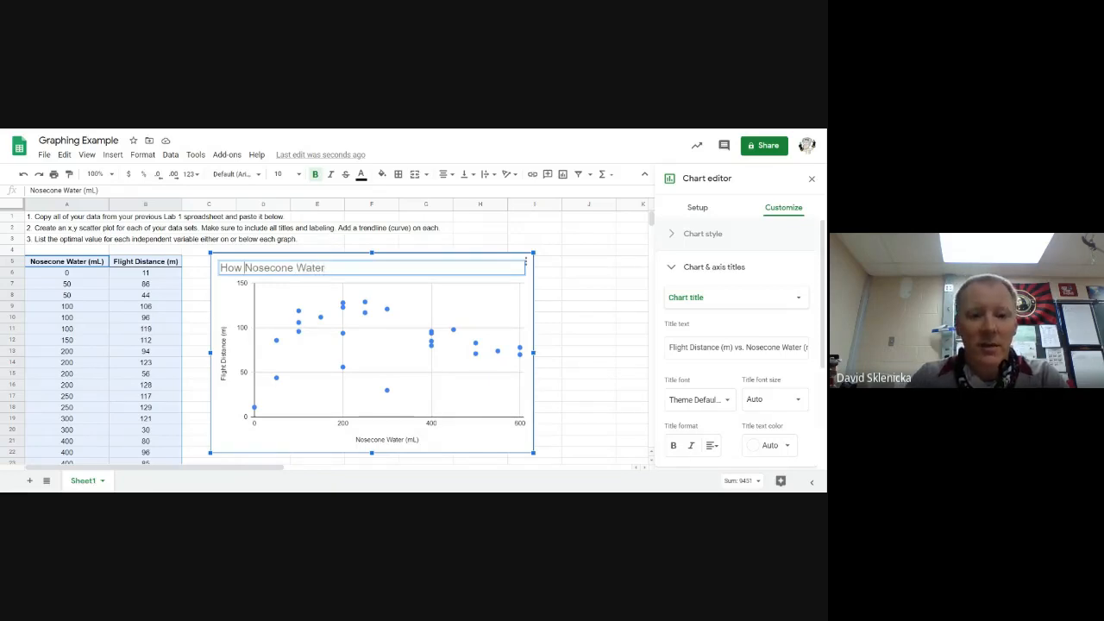
{"action": "type", "text": "Changing "}
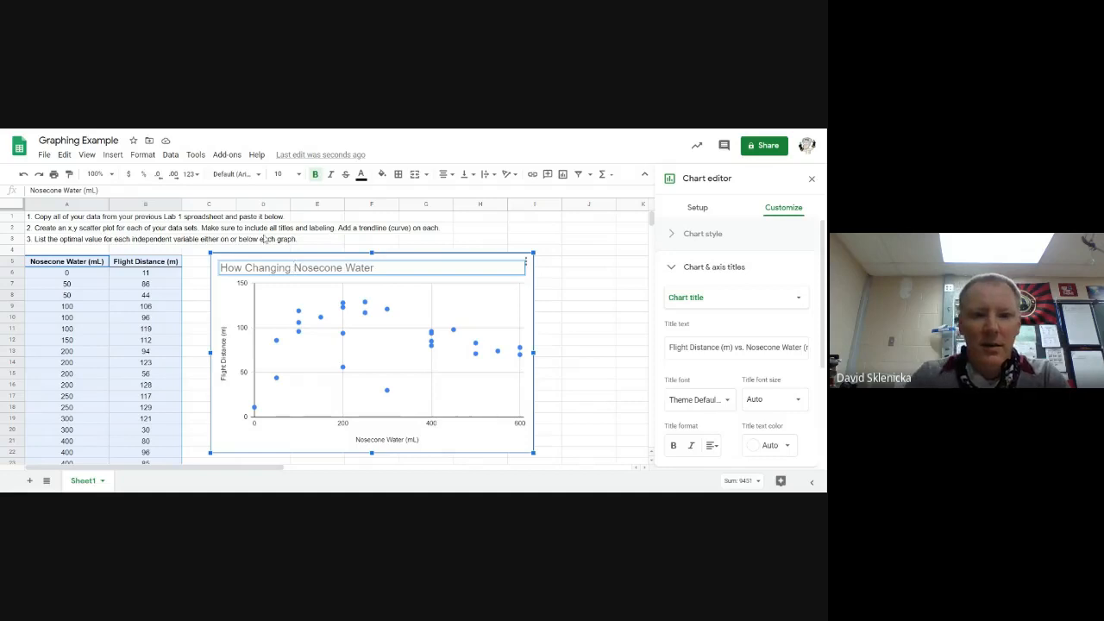
{"action": "type", "text": " Af"}
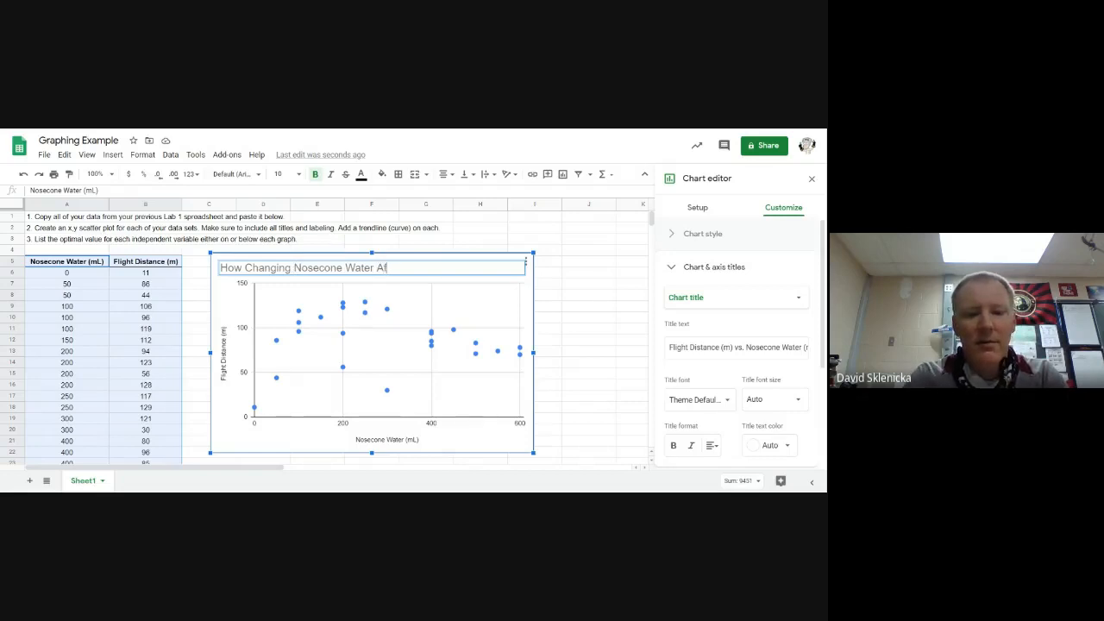
{"action": "type", "text": "fects Rock"}
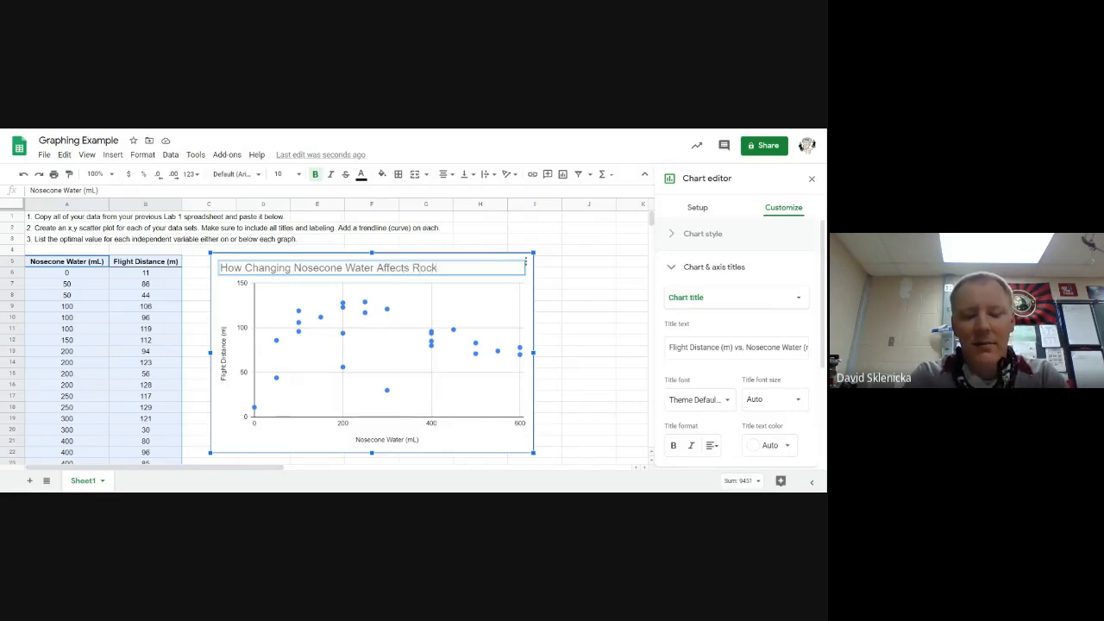
{"action": "type", "text": "et Flight"}
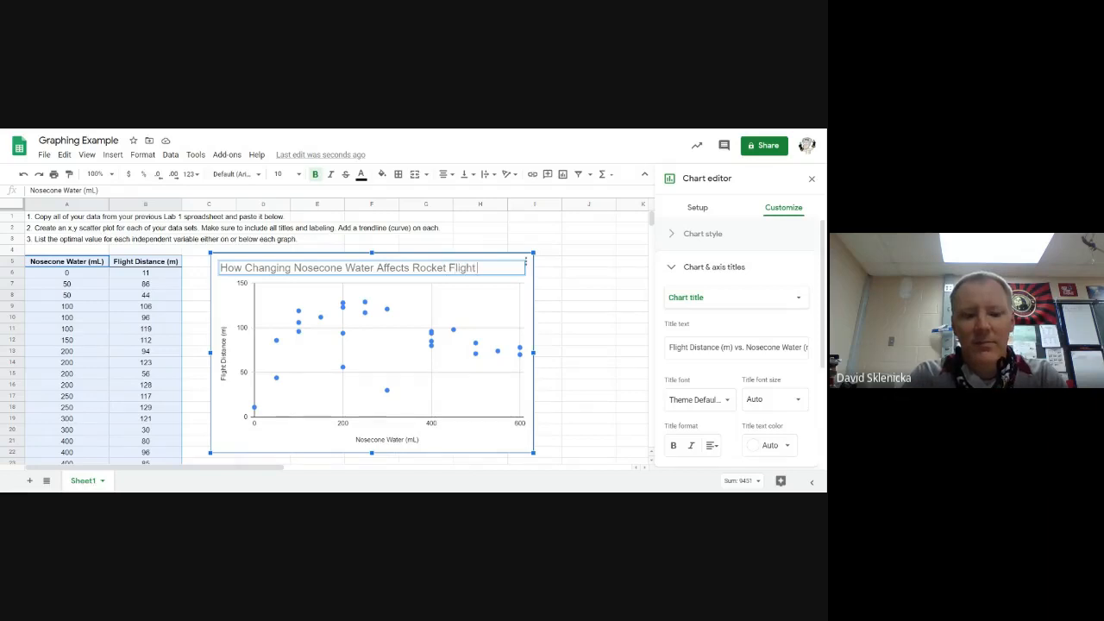
{"action": "type", "text": " Distance"}
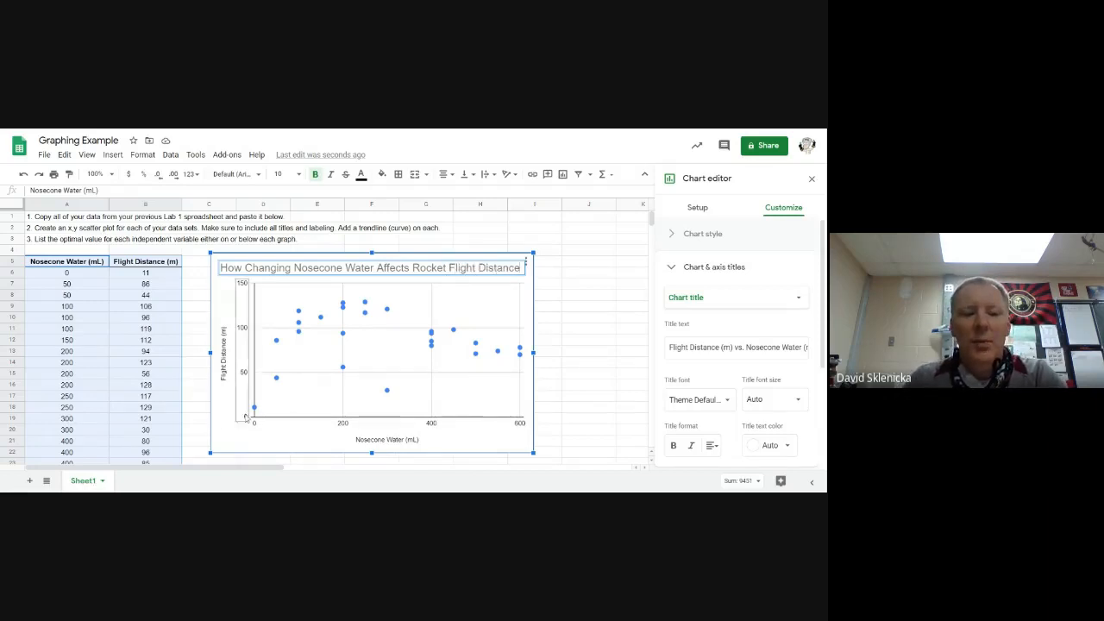
{"action": "left_click", "coordinate": [221, 434]}
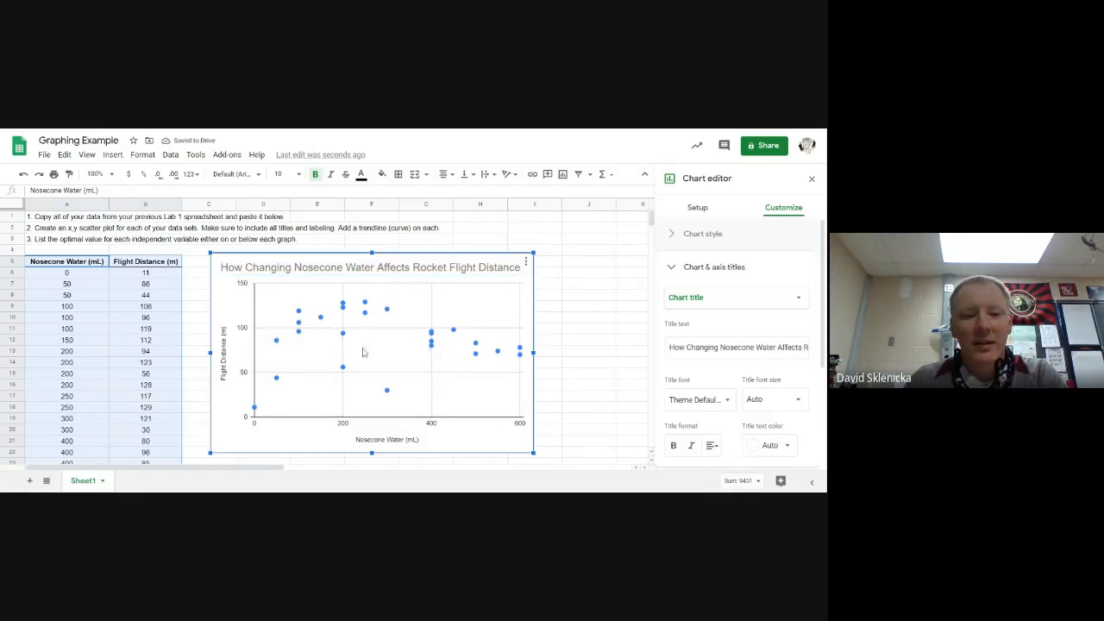
Step: Add a trendline to the Flight Distance (m) series of the scatter chart
{"action": "left_click", "coordinate": [386, 390]}
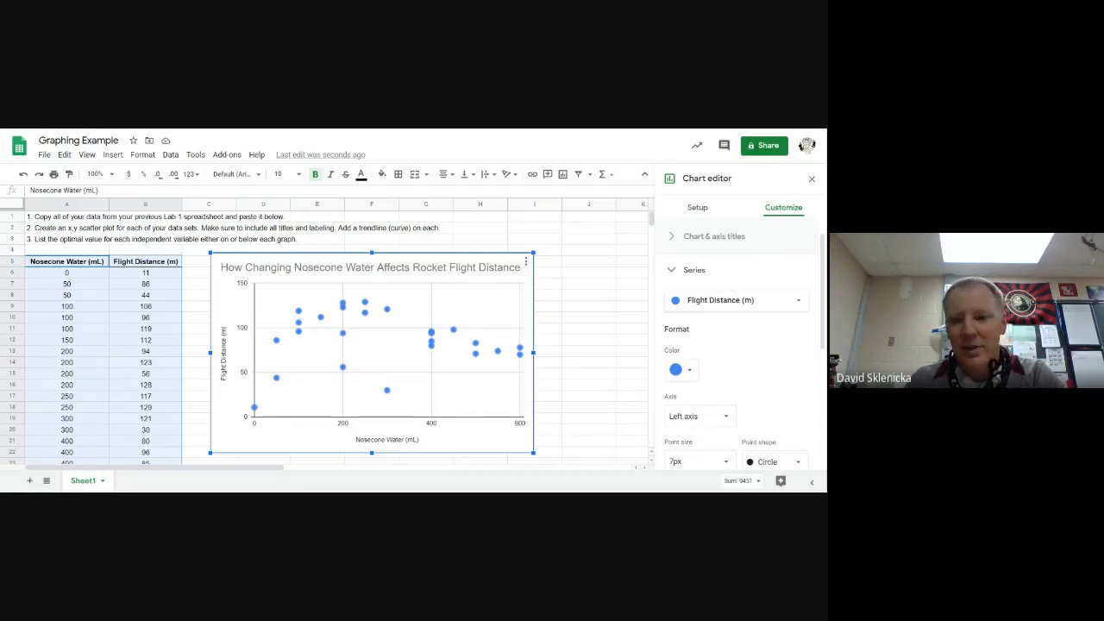
{"action": "scroll", "coordinate": [732, 284], "scroll_direction": "down", "scroll_amount": 3}
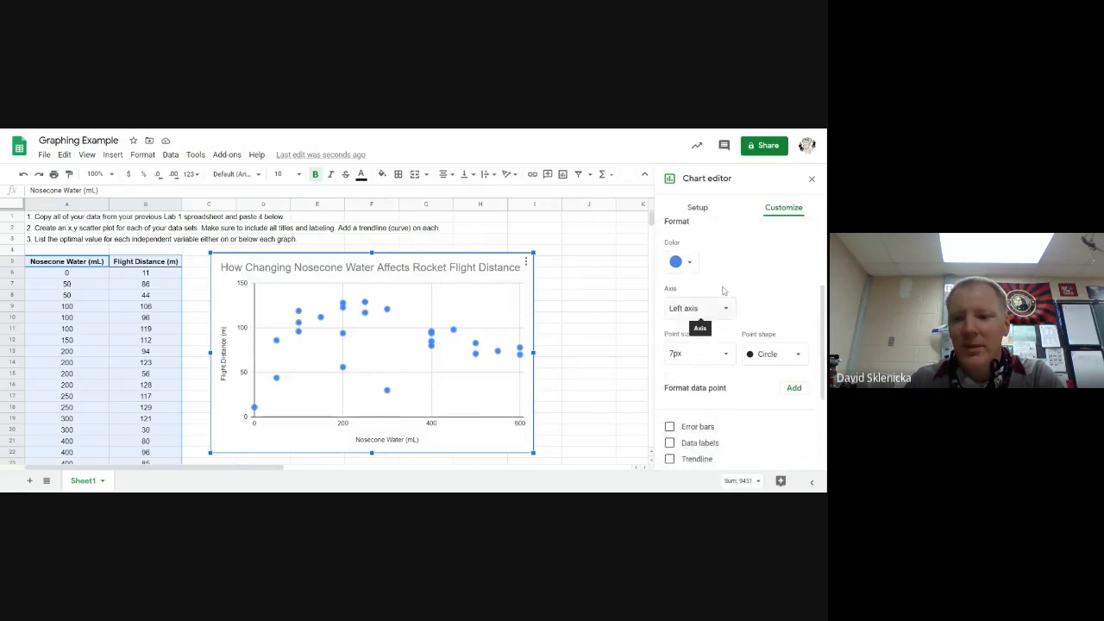
{"action": "scroll", "coordinate": [701, 333], "scroll_direction": "down", "scroll_amount": 2}
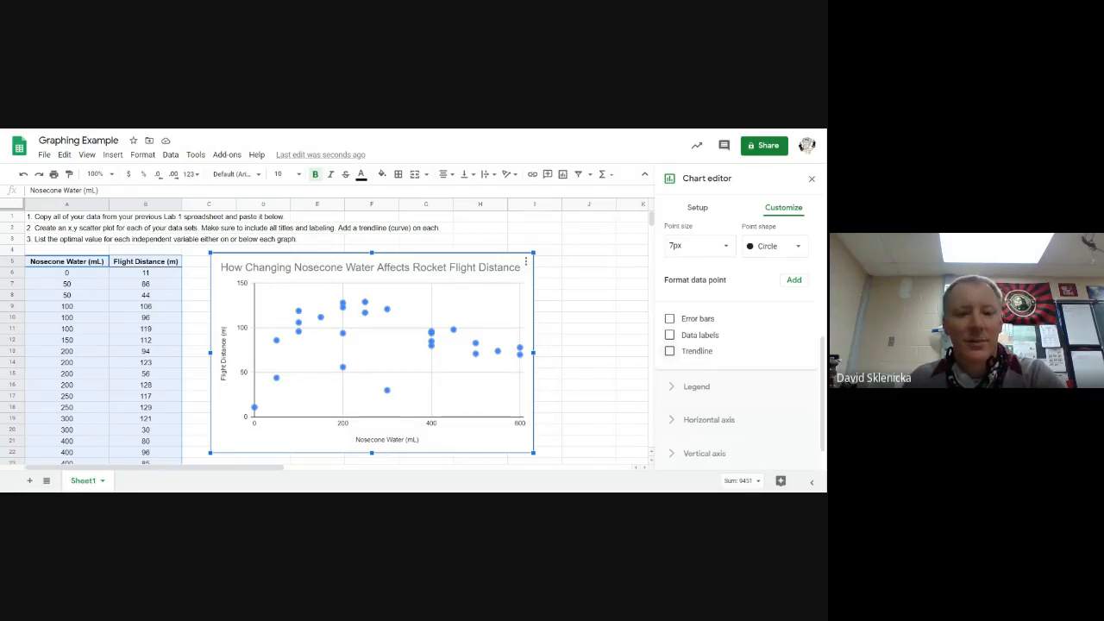
{"action": "left_click", "coordinate": [696, 352]}
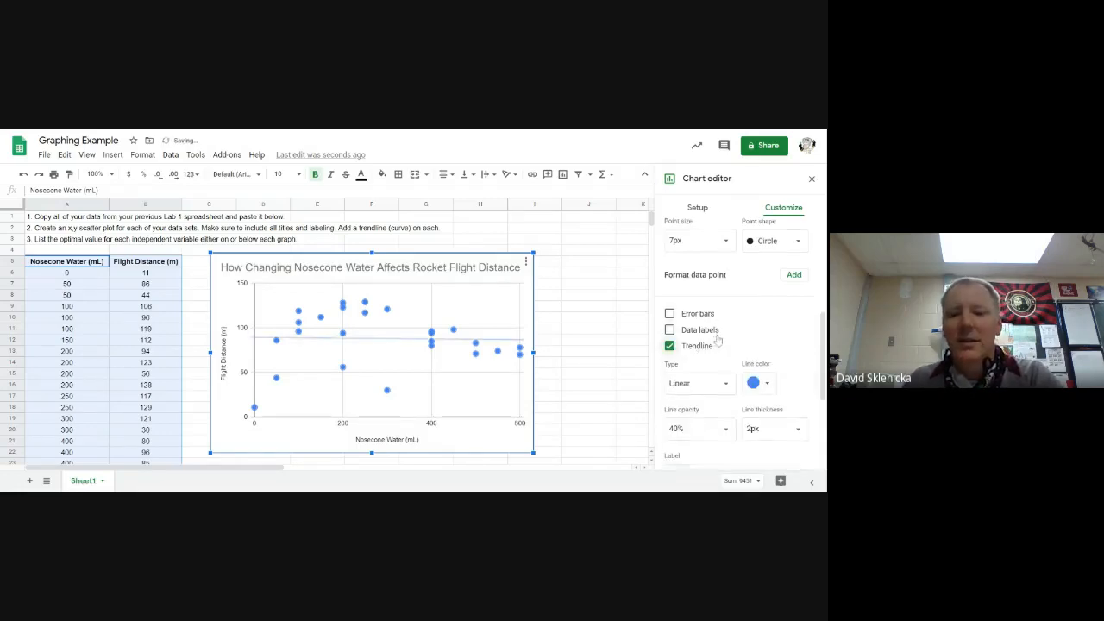
Step: Label the trendline with its equation and show its R² value
{"action": "scroll", "coordinate": [699, 350], "scroll_direction": "down", "scroll_amount": 1}
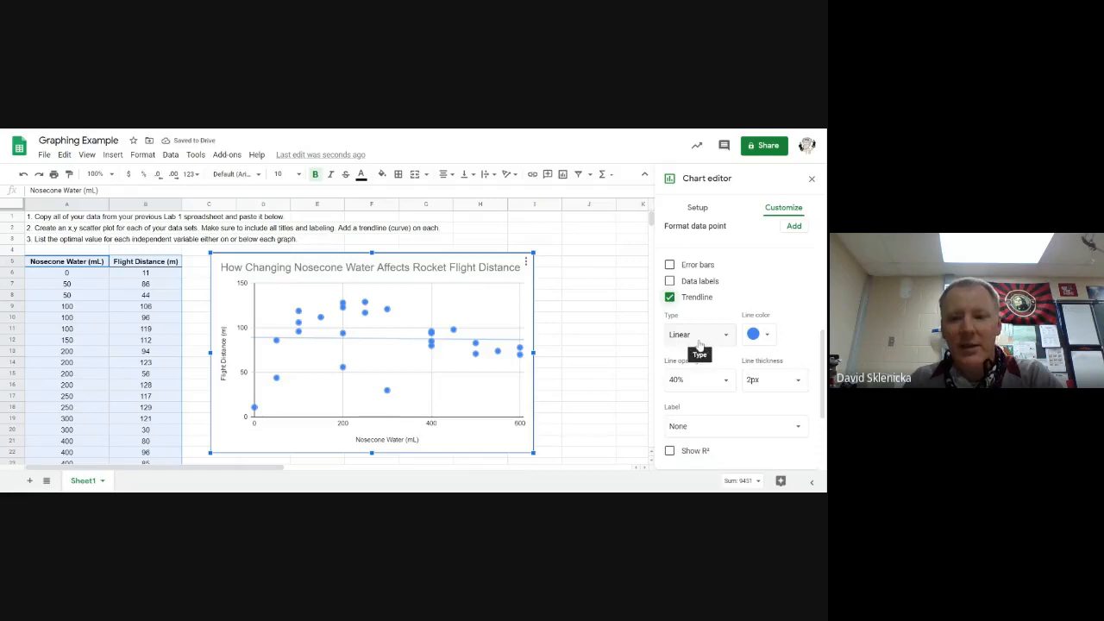
{"action": "scroll", "coordinate": [696, 344], "scroll_direction": "down", "scroll_amount": 1}
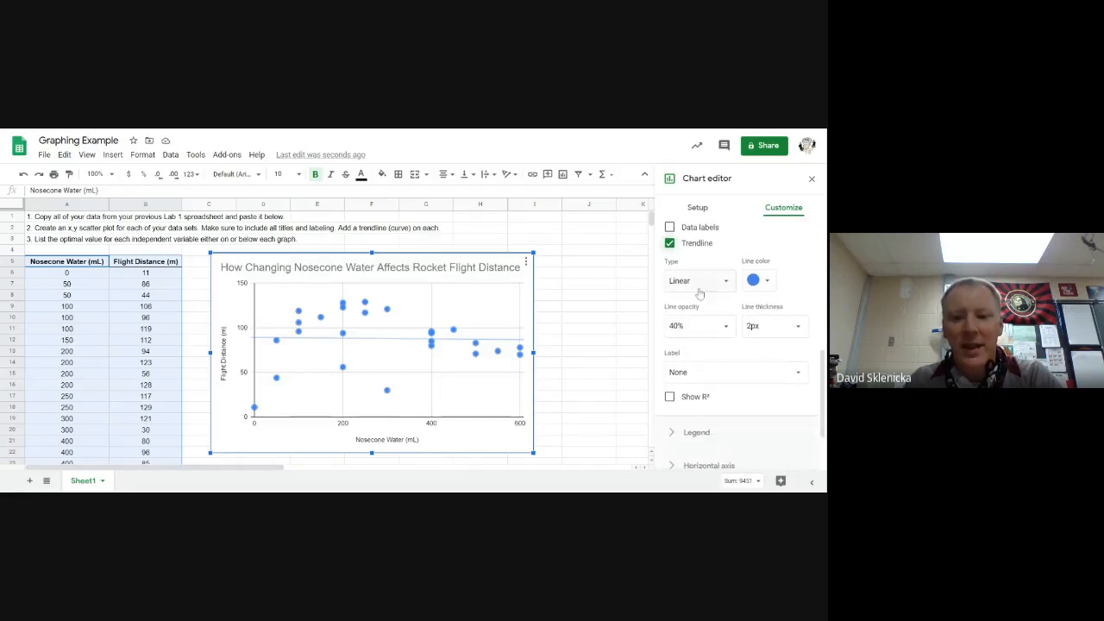
{"action": "left_click", "coordinate": [712, 376]}
{"action": "left_click", "coordinate": [716, 406]}
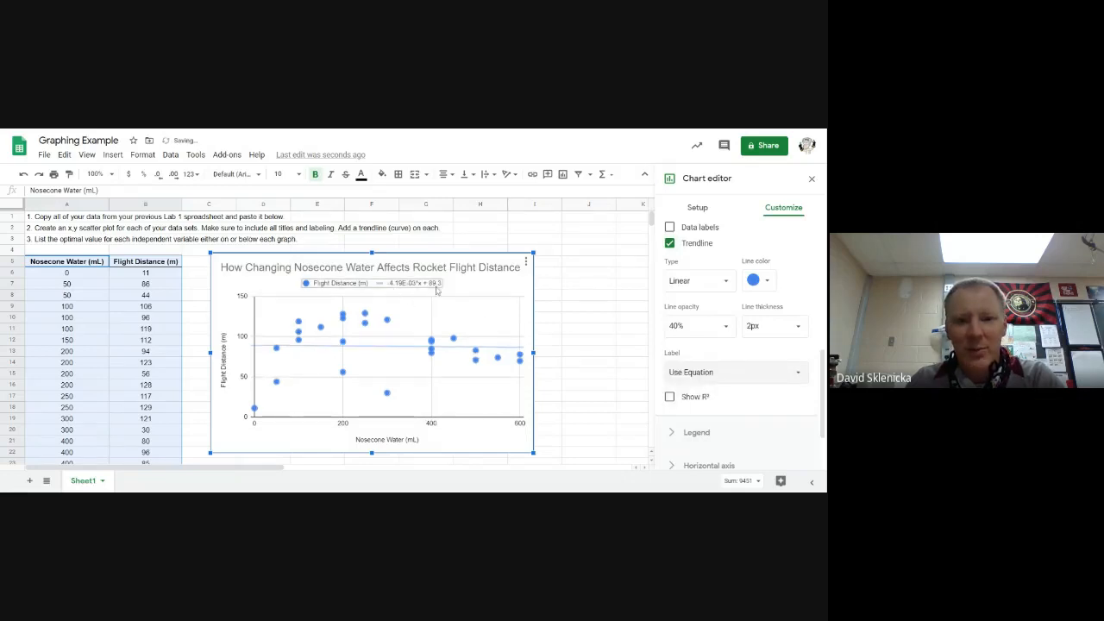
{"action": "left_click", "coordinate": [685, 397]}
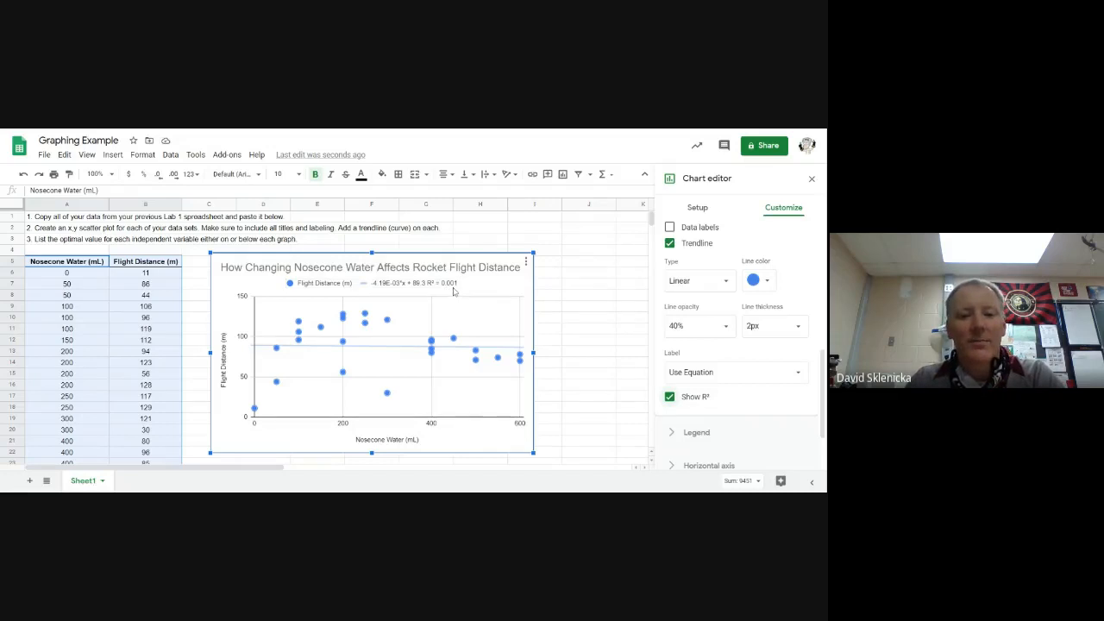
Step: Try the Exponential and Polynomial types for the trendline
{"action": "left_click", "coordinate": [685, 291]}
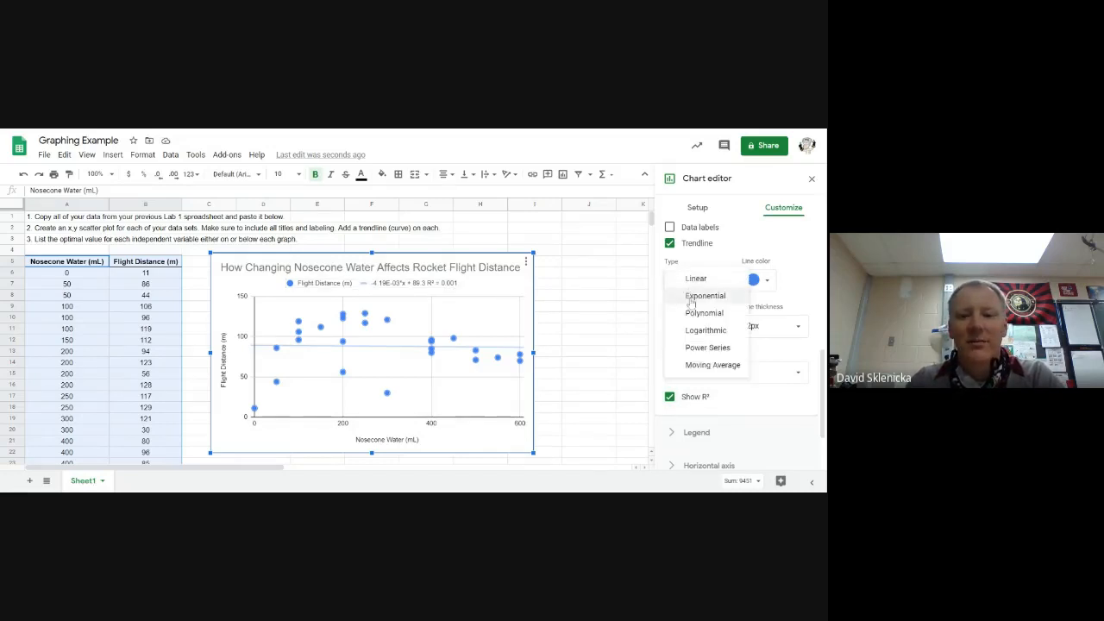
{"action": "left_click", "coordinate": [693, 300]}
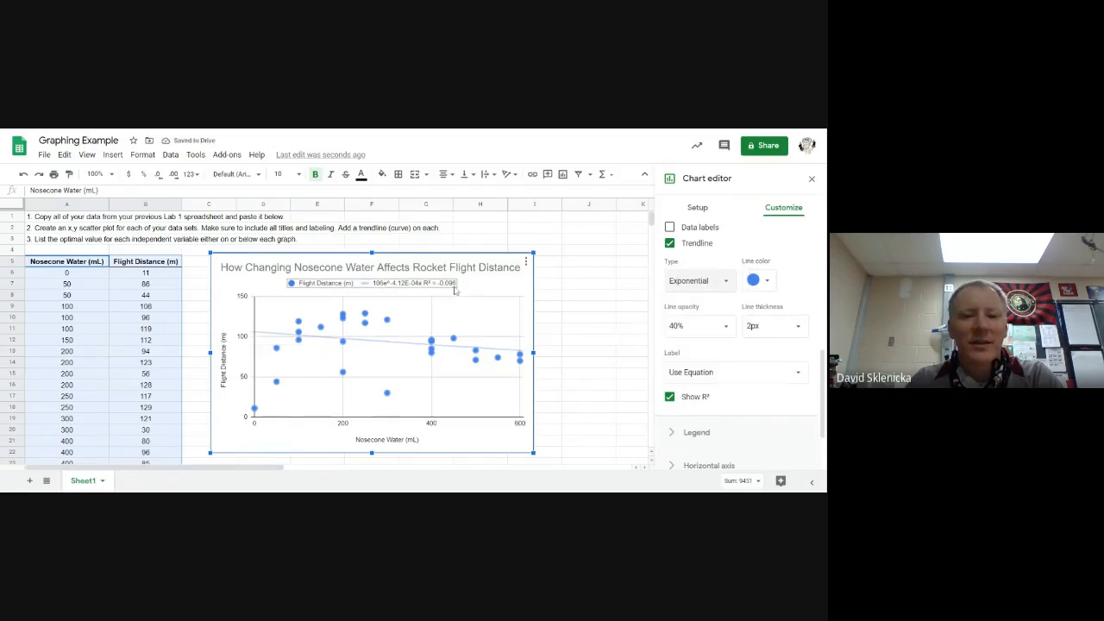
{"action": "right_click", "coordinate": [429, 291]}
{"action": "left_click", "coordinate": [510, 283]}
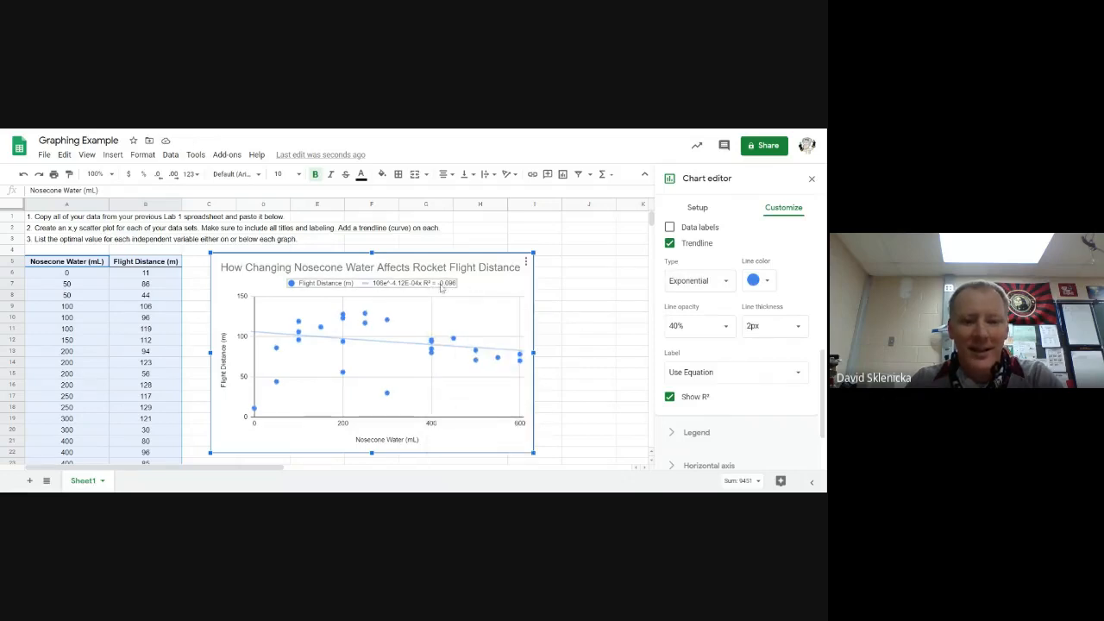
{"action": "left_click", "coordinate": [706, 285]}
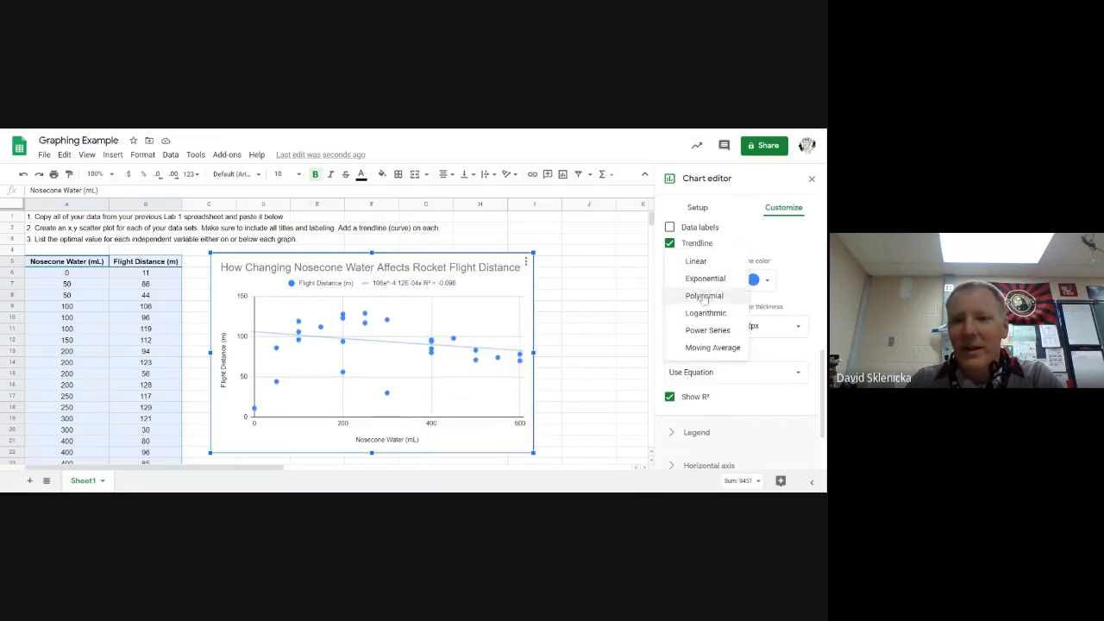
{"action": "left_click", "coordinate": [714, 296]}
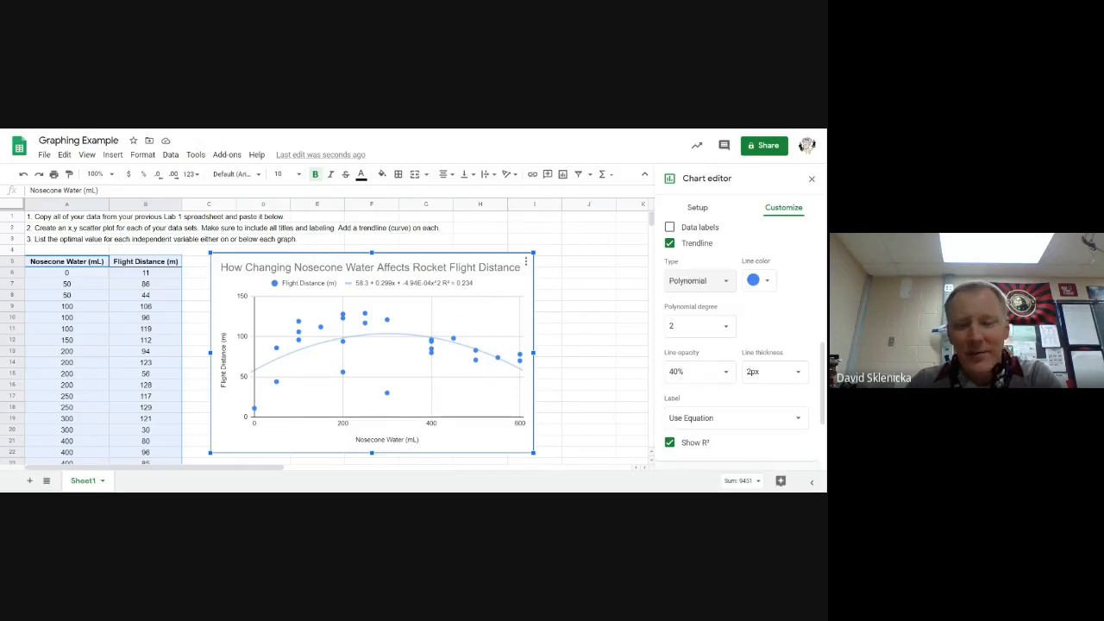
Step: Try the Logarithmic and Power Series types for the trendline
{"action": "left_click", "coordinate": [700, 283]}
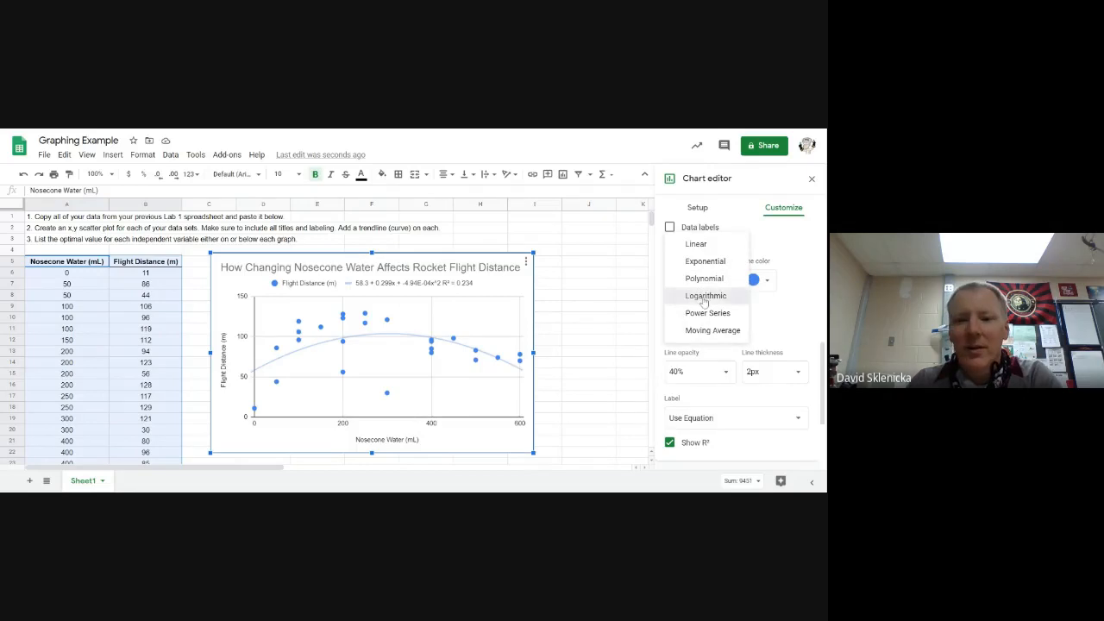
{"action": "left_click", "coordinate": [704, 296]}
{"action": "left_click", "coordinate": [698, 287]}
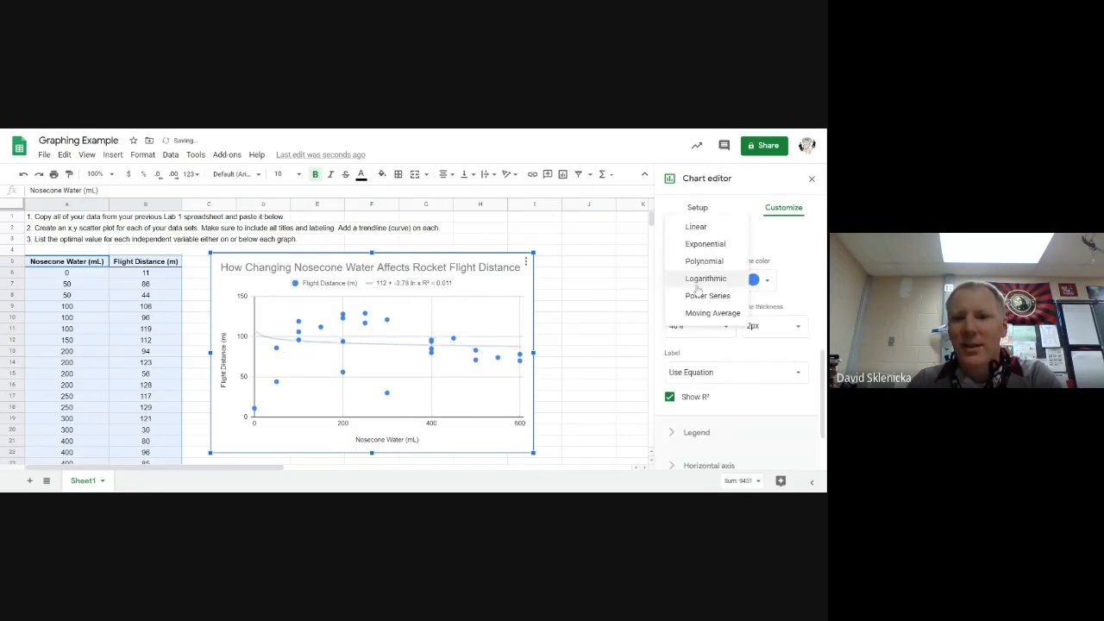
{"action": "left_click", "coordinate": [698, 299]}
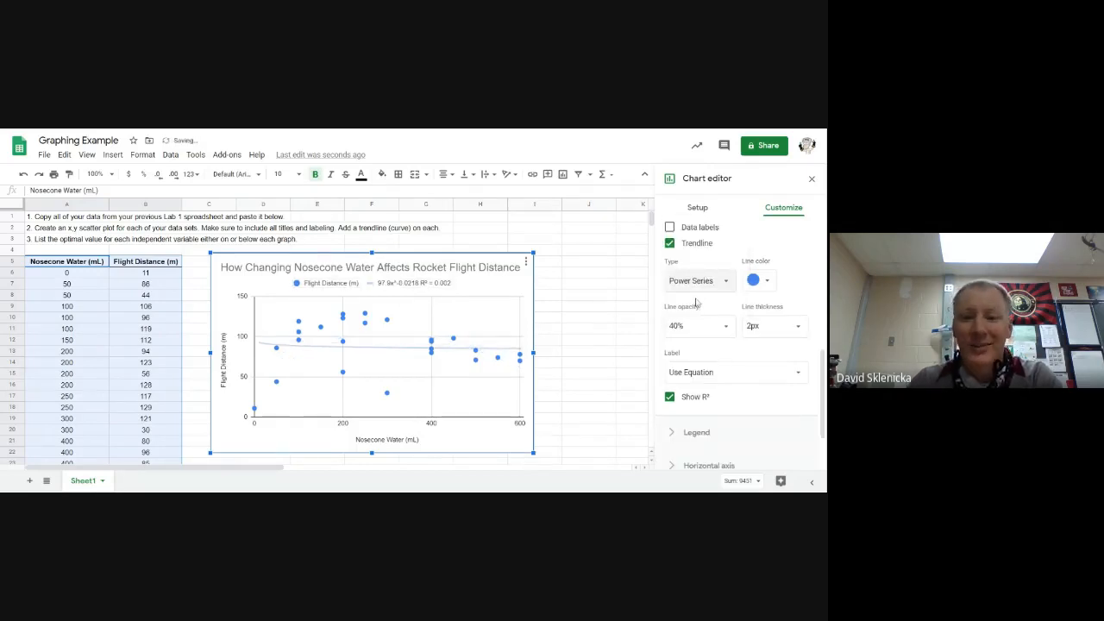
Step: Change the trendline type to Moving Average
{"action": "left_click", "coordinate": [698, 287]}
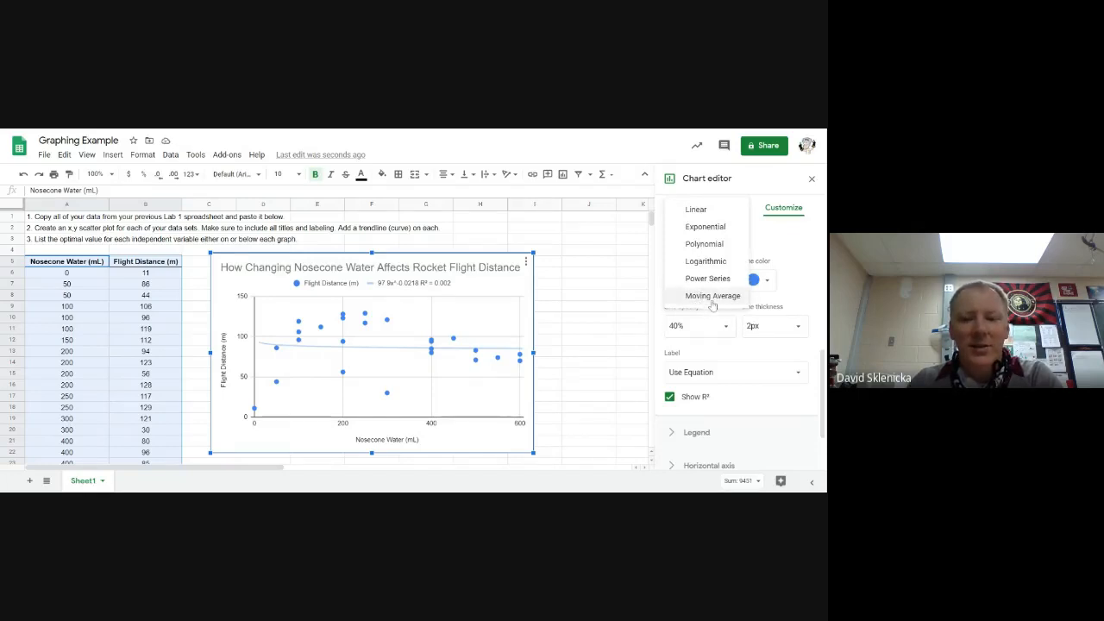
{"action": "left_click", "coordinate": [713, 296]}
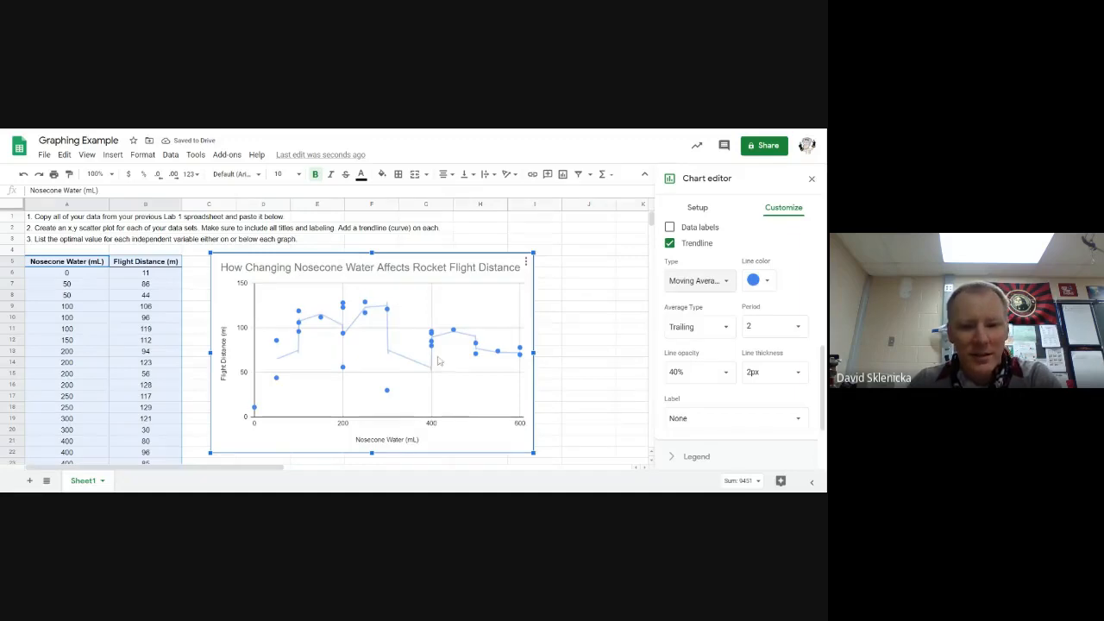
Step: Set the trendline type to Polynomial with degree 2, label it with its equation and show R²
{"action": "left_click", "coordinate": [688, 287]}
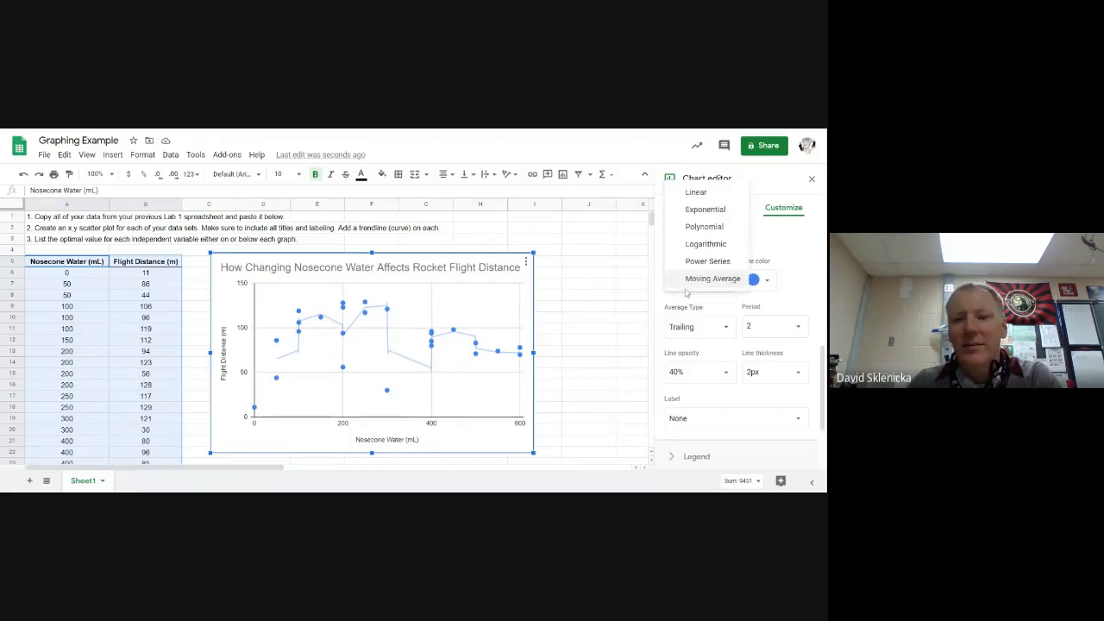
{"action": "left_click", "coordinate": [703, 228]}
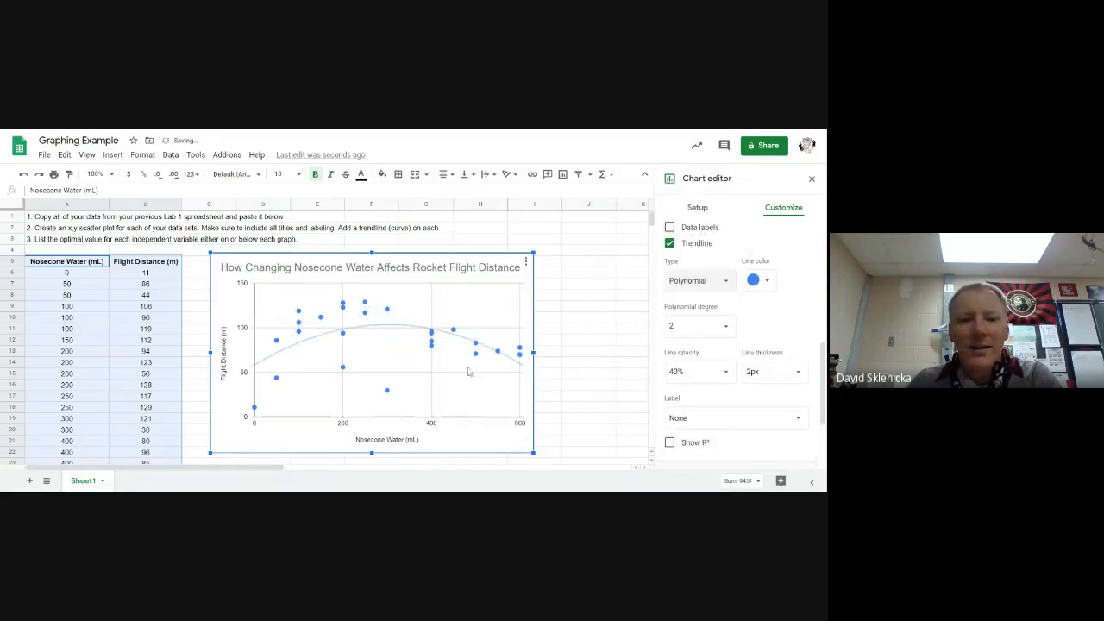
{"action": "left_click", "coordinate": [703, 418]}
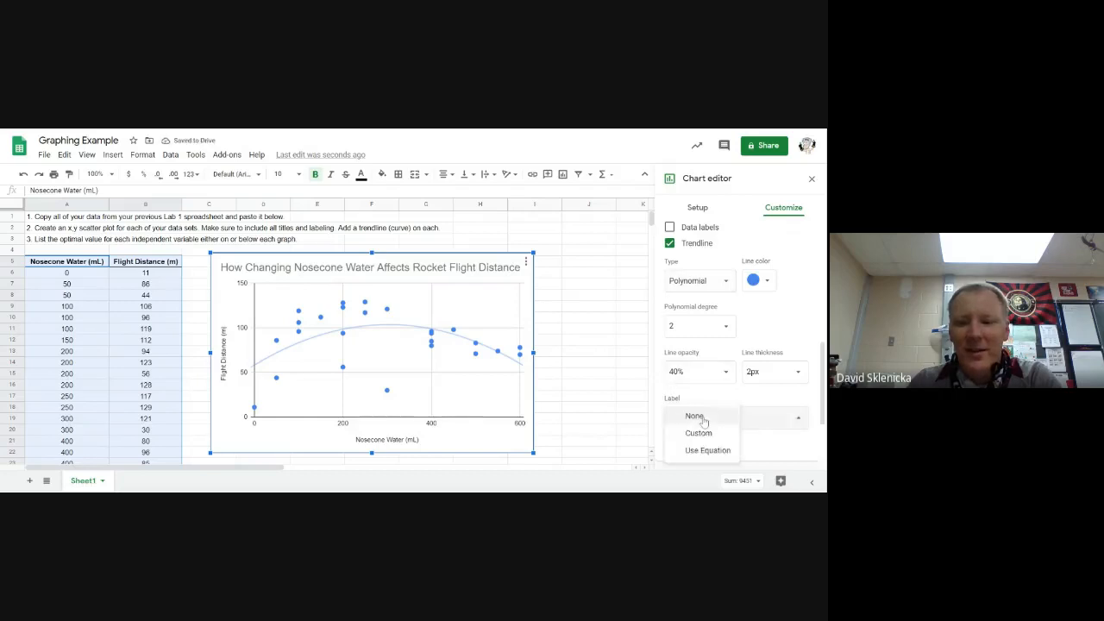
{"action": "left_click", "coordinate": [704, 450]}
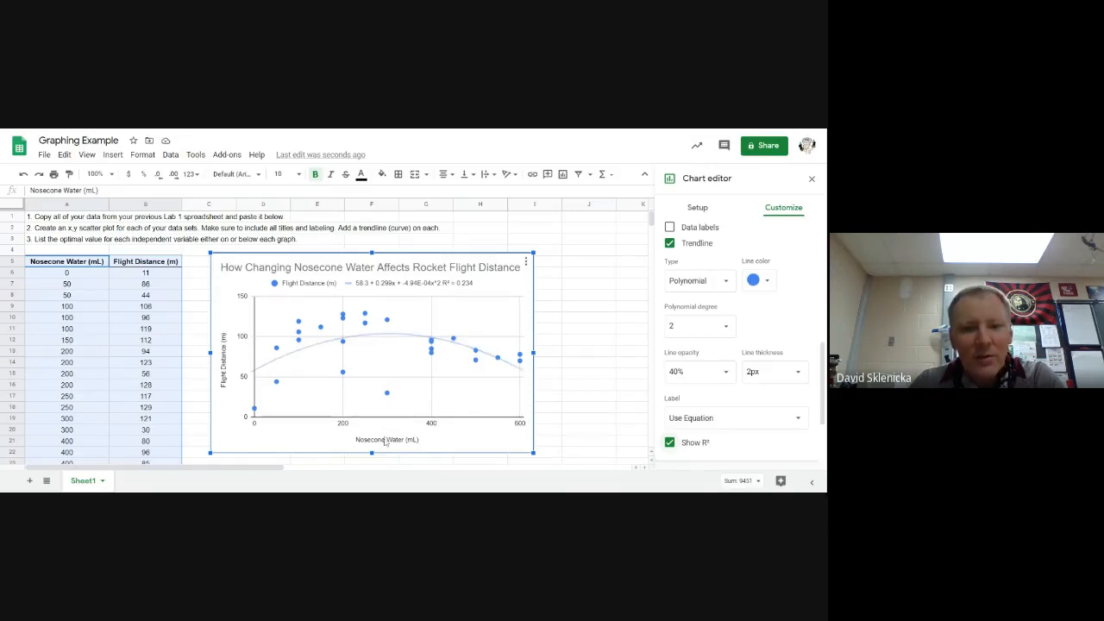
Step: Enter the label "Optimal value:" in cell D23 below the chart
{"action": "scroll", "coordinate": [385, 441], "scroll_direction": "down", "scroll_amount": 2}
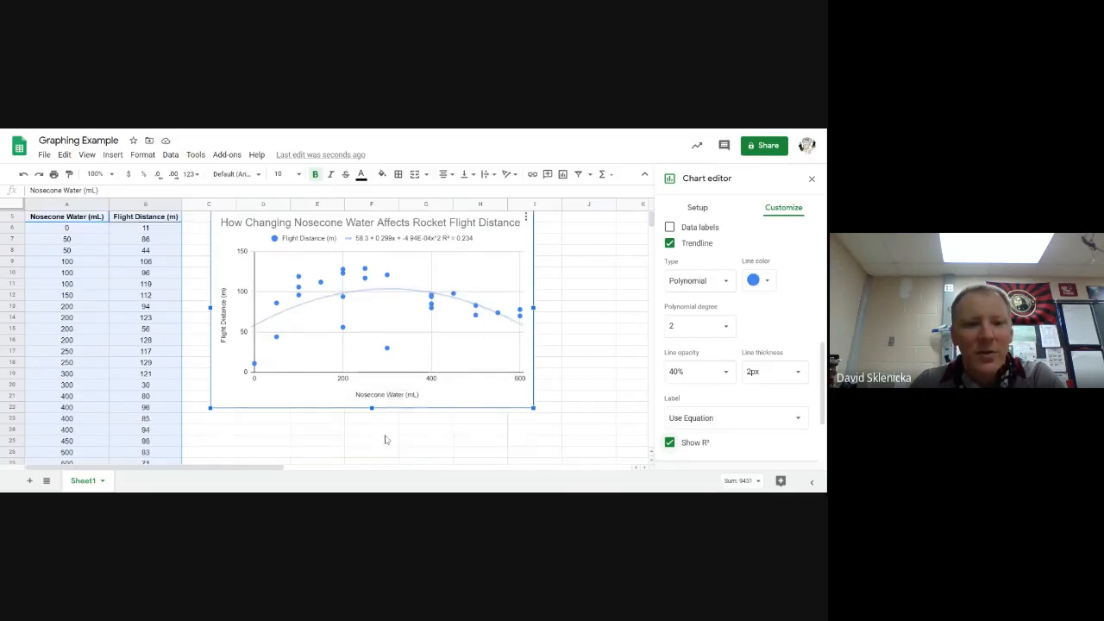
{"action": "left_click", "coordinate": [273, 419]}
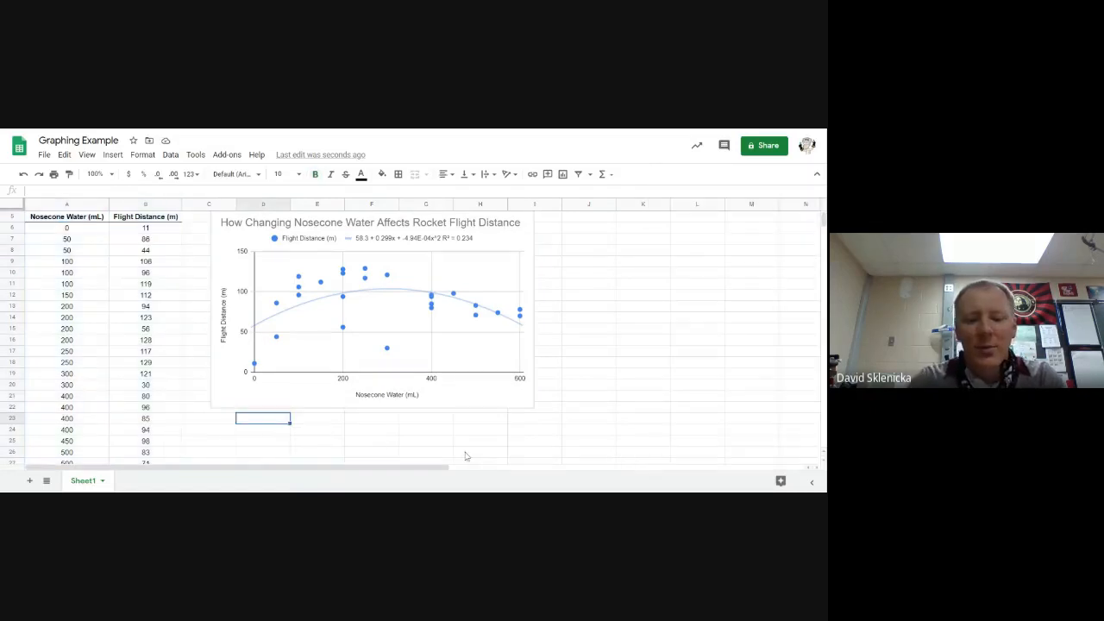
{"action": "type", "text": "Optimal va"}
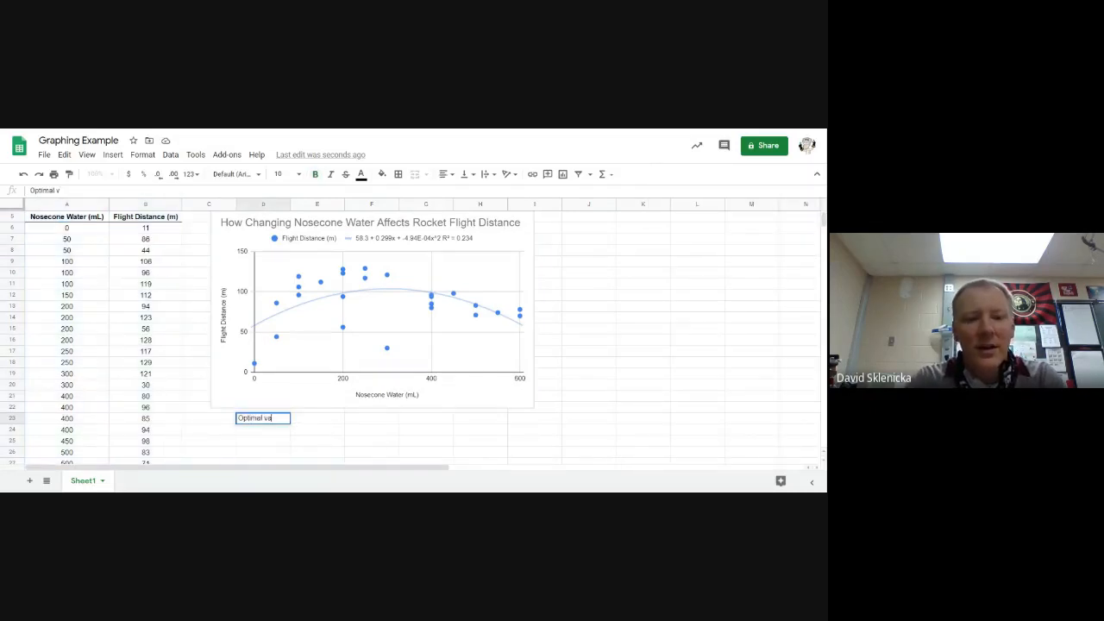
{"action": "type", "text": "lues"}
{"action": "key", "text": "BackSpace"}
{"action": "type", "text": ":"}
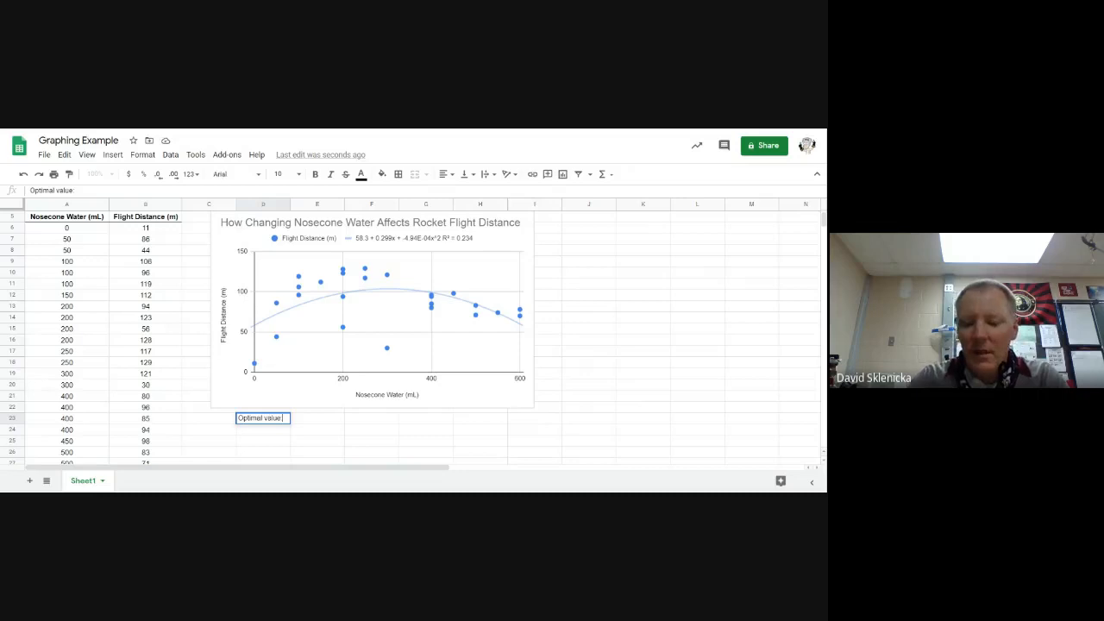
Step: Enter "300 mL of nosecone water" in cell E23, beside the optimal value label
{"action": "key", "text": "Tab"}
{"action": "type", "text": "300 mL"}
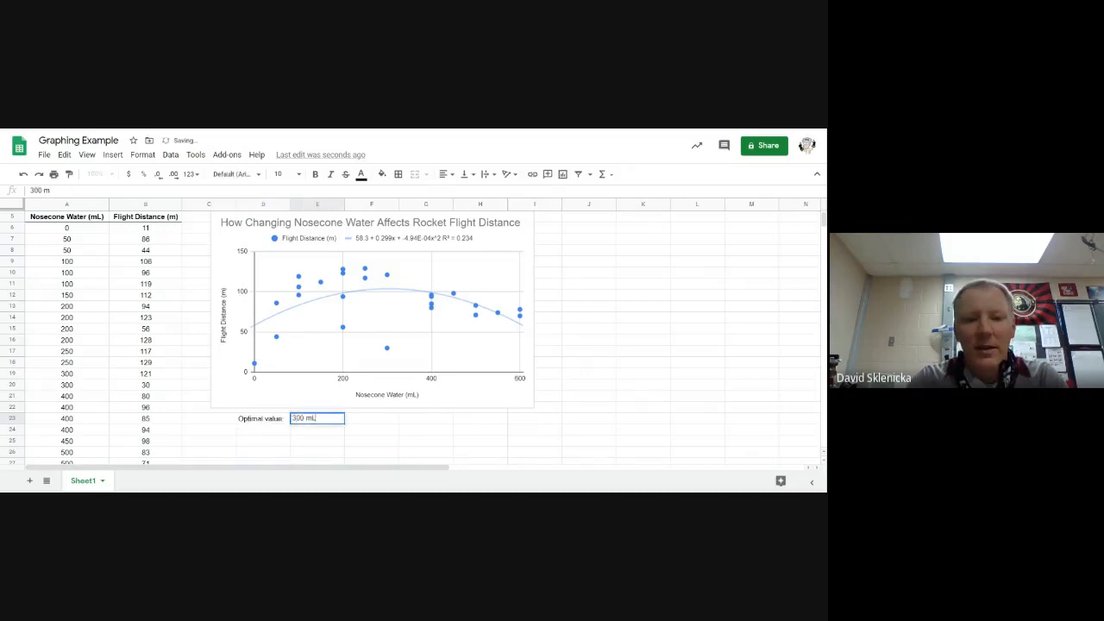
{"action": "type", "text": " of nose"}
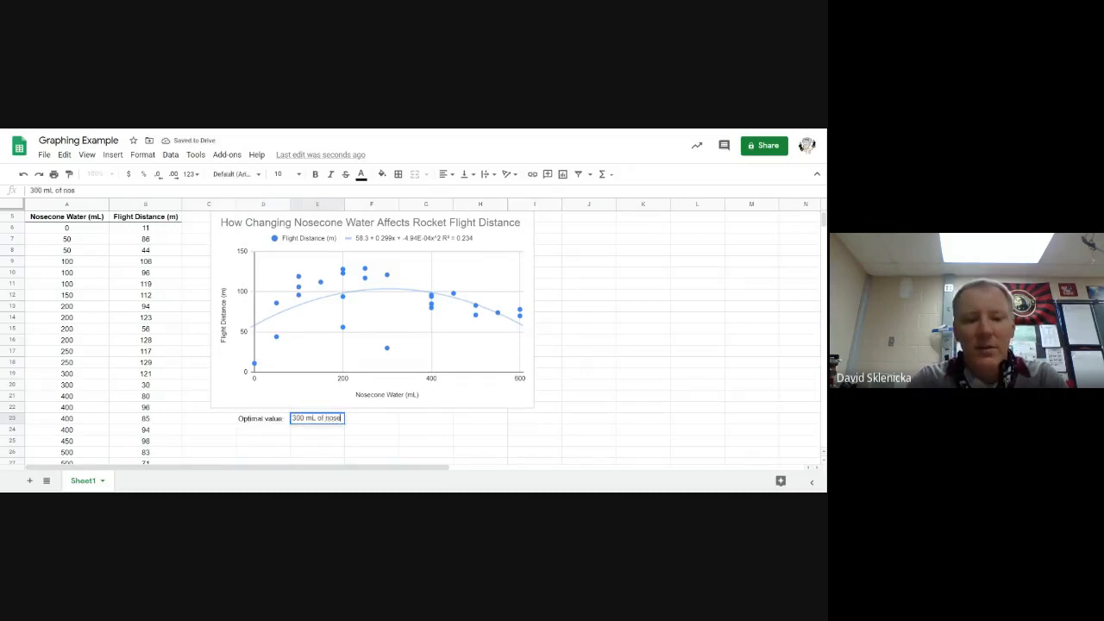
{"action": "type", "text": "cone wa"}
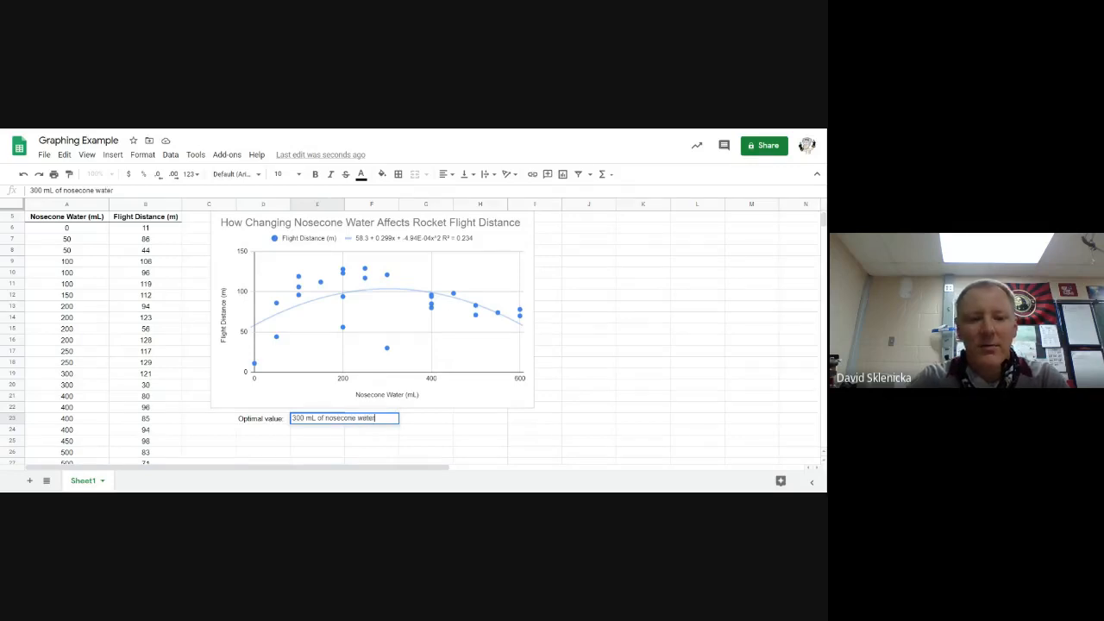
{"action": "type", "text": "ter"}
{"action": "key", "text": "Return"}
{"action": "scroll", "coordinate": [467, 454], "scroll_direction": "up", "scroll_amount": 1}
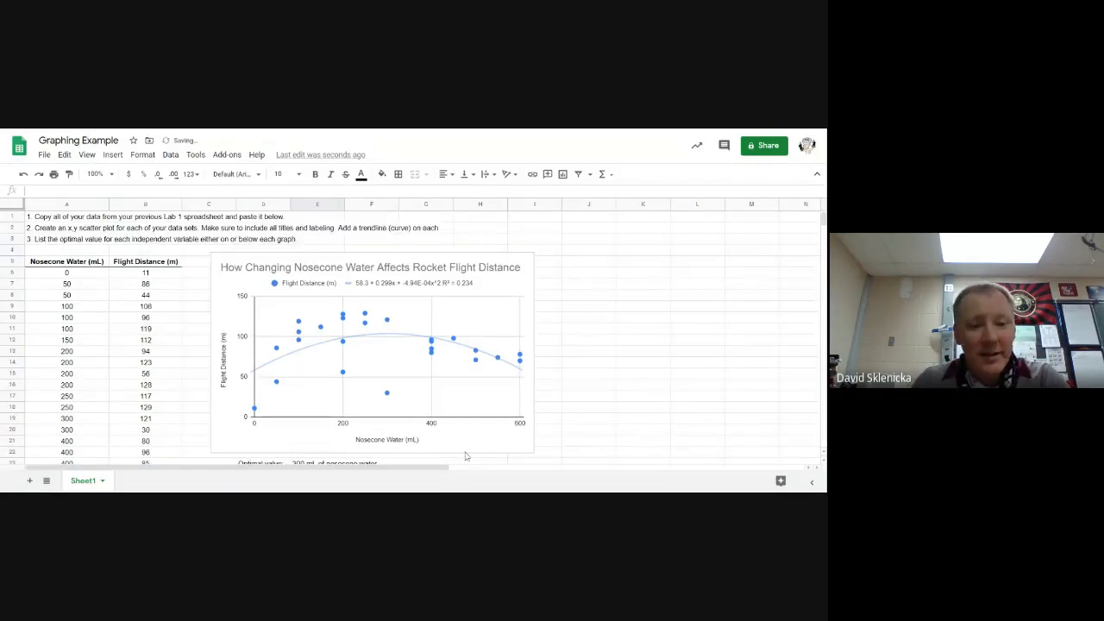